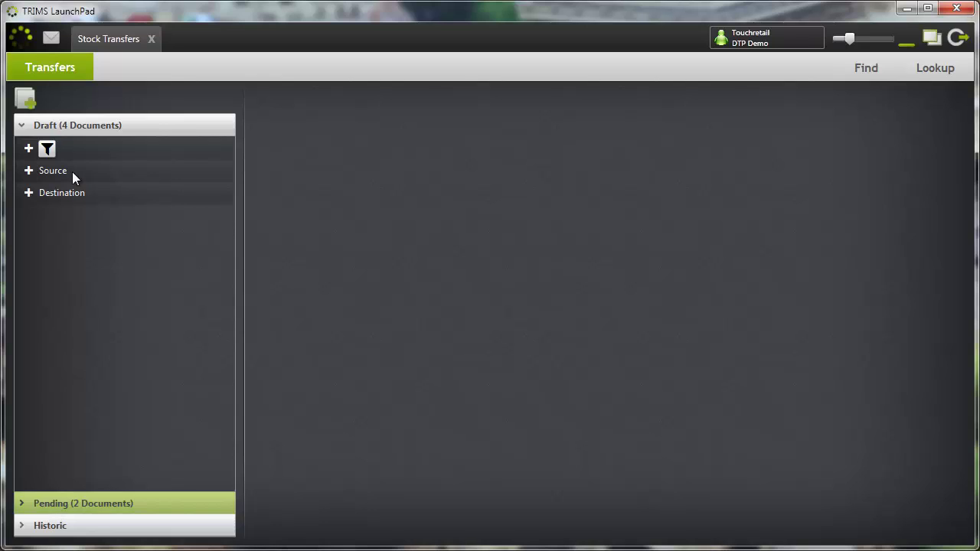
Step: Create a new stock transfer document for the Fashion 2 system with Branch 1 as source and Branch 4 as destination
{"action": "left_click", "coordinate": [26, 100]}
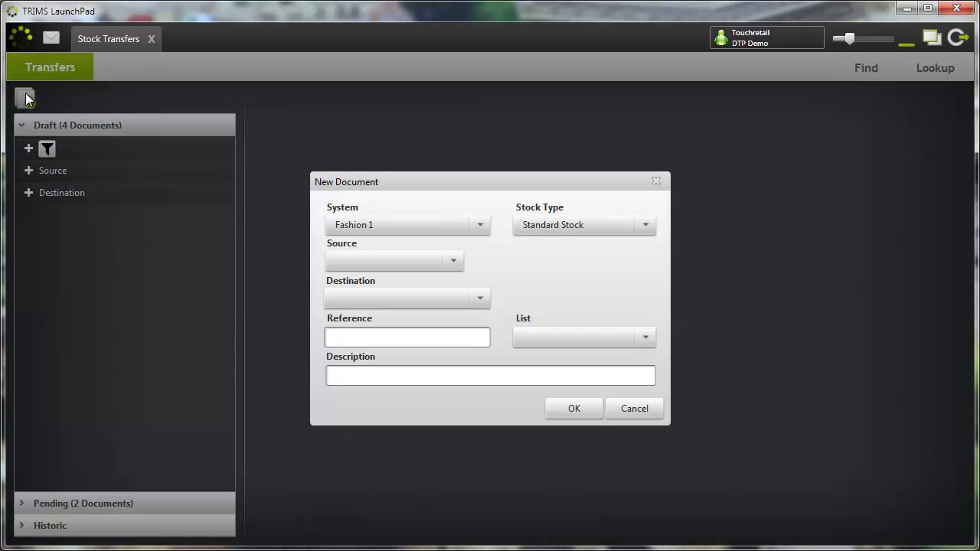
{"action": "left_click", "coordinate": [479, 226]}
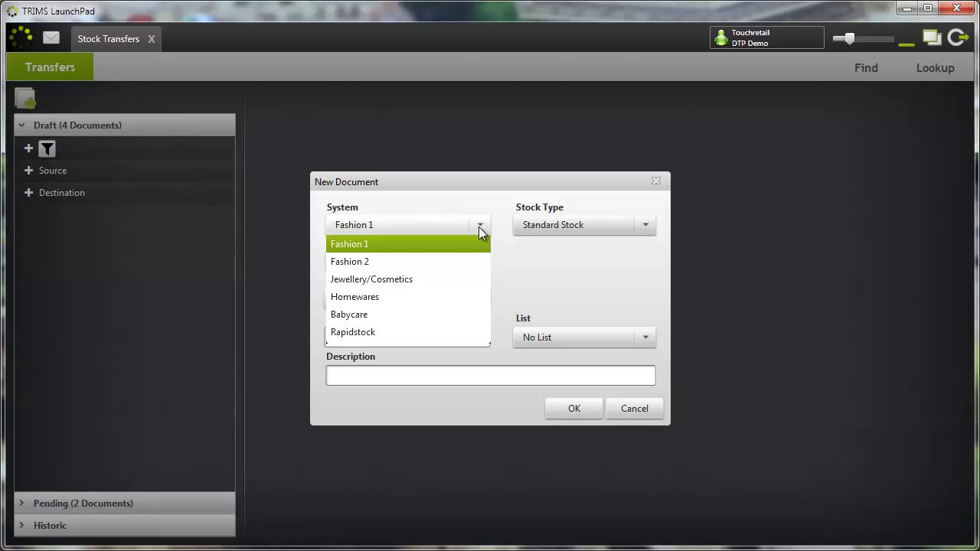
{"action": "left_click", "coordinate": [383, 261]}
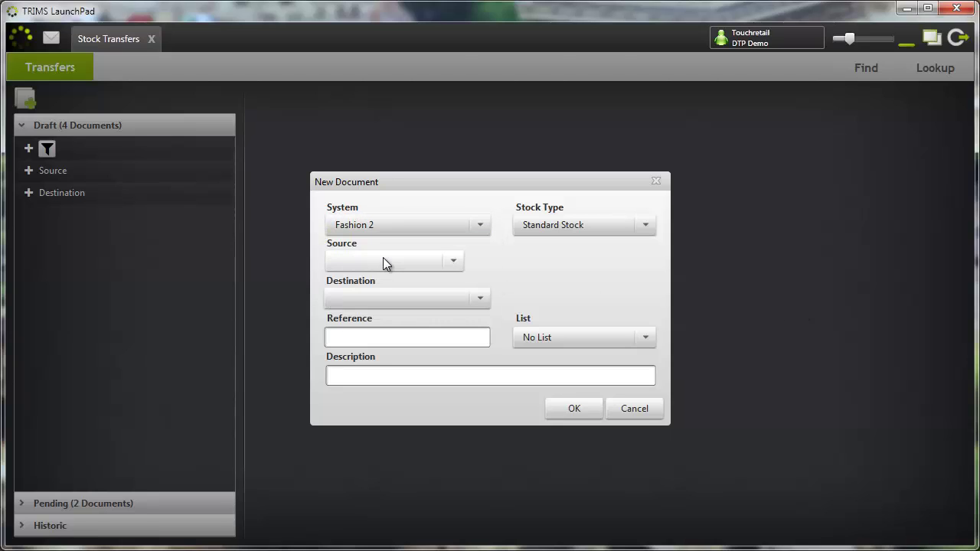
{"action": "left_click", "coordinate": [454, 262]}
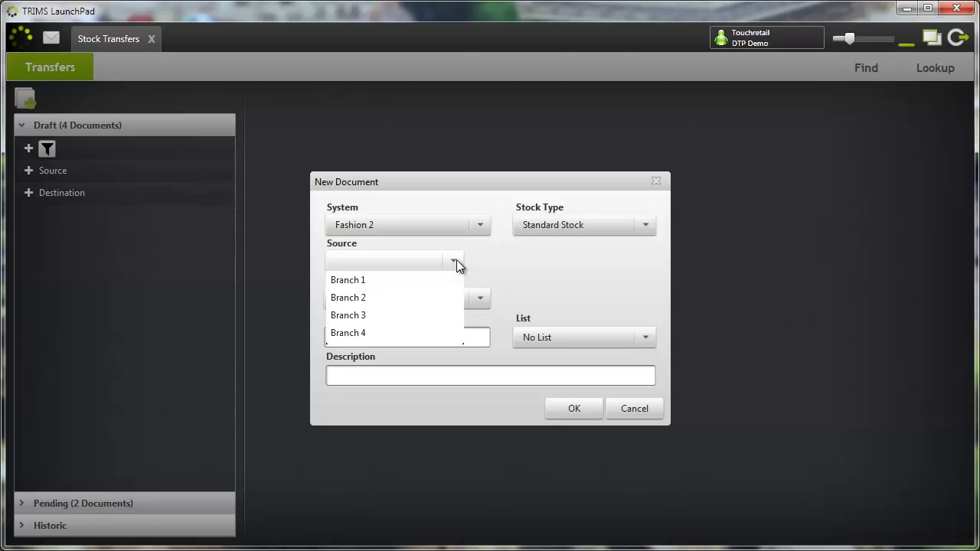
{"action": "left_click", "coordinate": [373, 281]}
{"action": "left_click", "coordinate": [478, 300]}
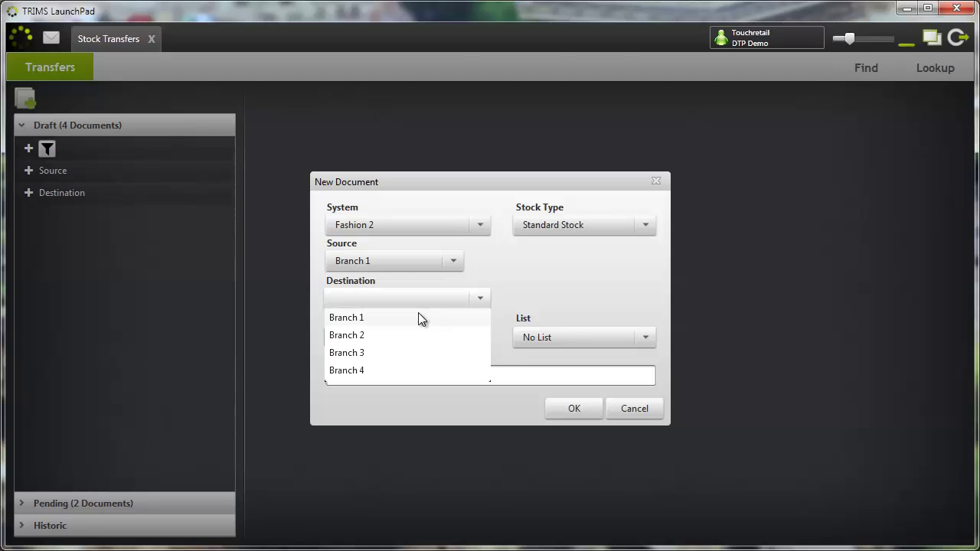
{"action": "left_click", "coordinate": [353, 371]}
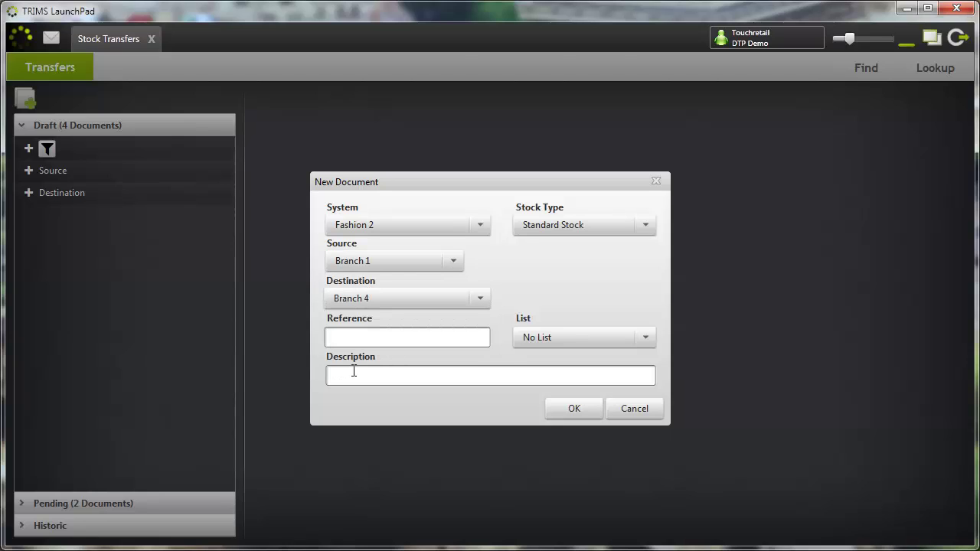
{"action": "left_click", "coordinate": [393, 339]}
{"action": "left_click", "coordinate": [581, 409]}
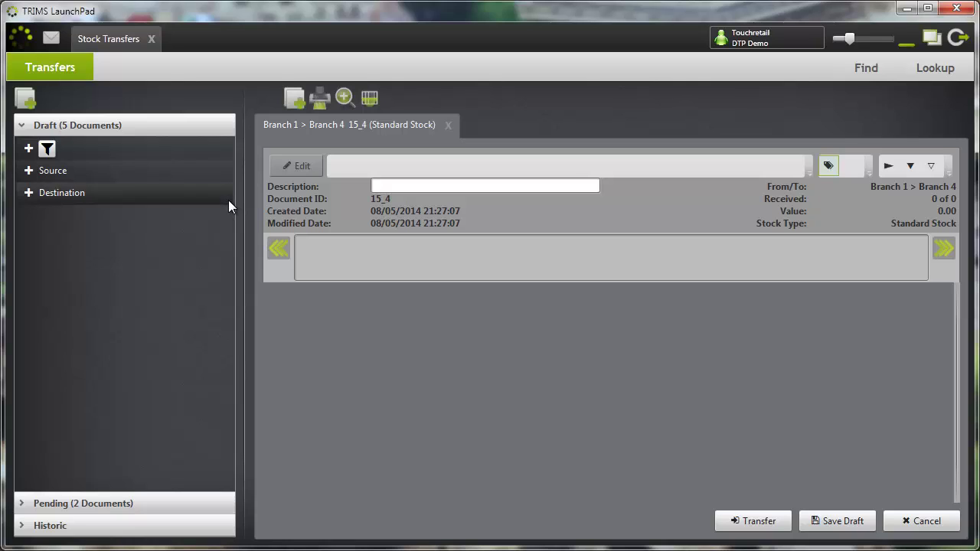
Step: Add the LA Trainer Shoes and Superstar products from Fashion 2, Mens, Adidas Originals to the transfer document
{"action": "left_click", "coordinate": [298, 102]}
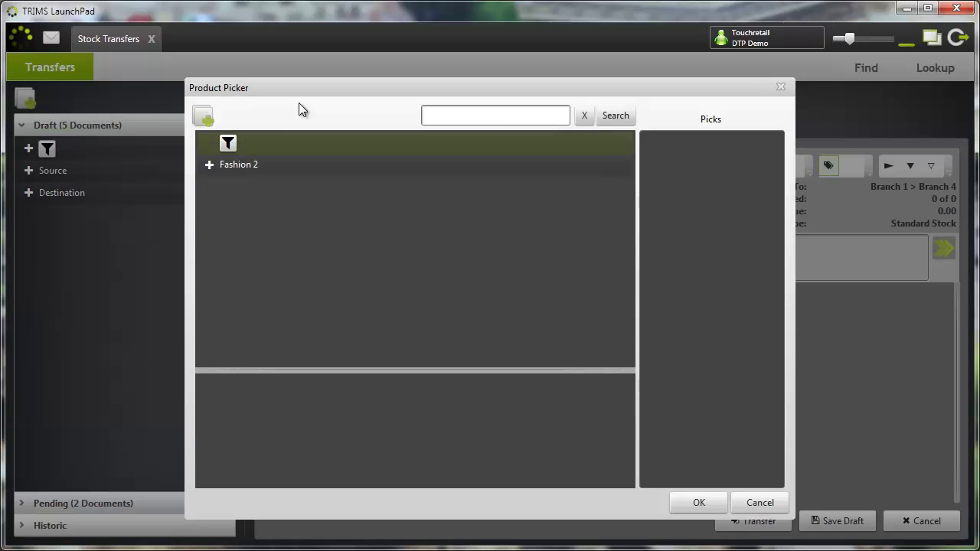
{"action": "left_click", "coordinate": [210, 165]}
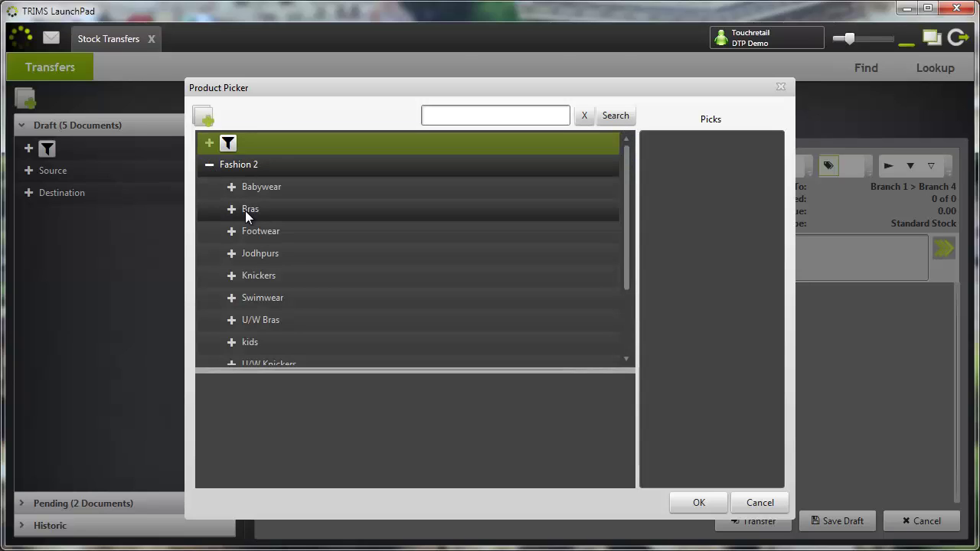
{"action": "scroll", "coordinate": [245, 210], "scroll_direction": "down", "scroll_amount": 3}
{"action": "left_click", "coordinate": [233, 313]}
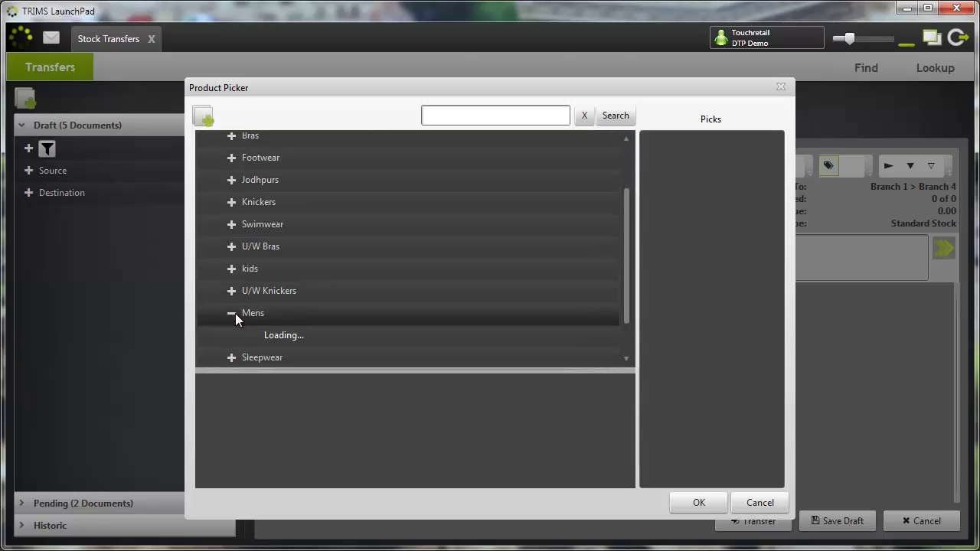
{"action": "left_click", "coordinate": [254, 289]}
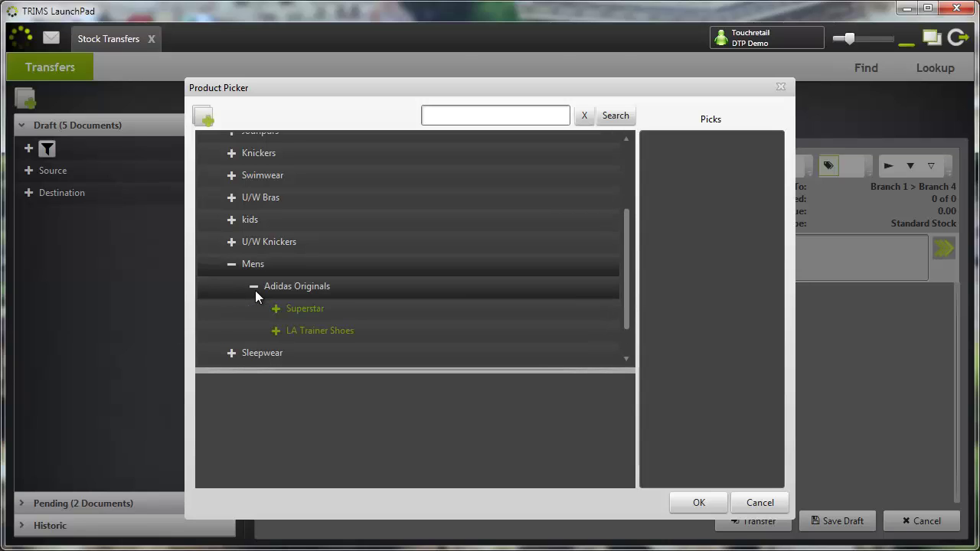
{"action": "double_click", "coordinate": [304, 293]}
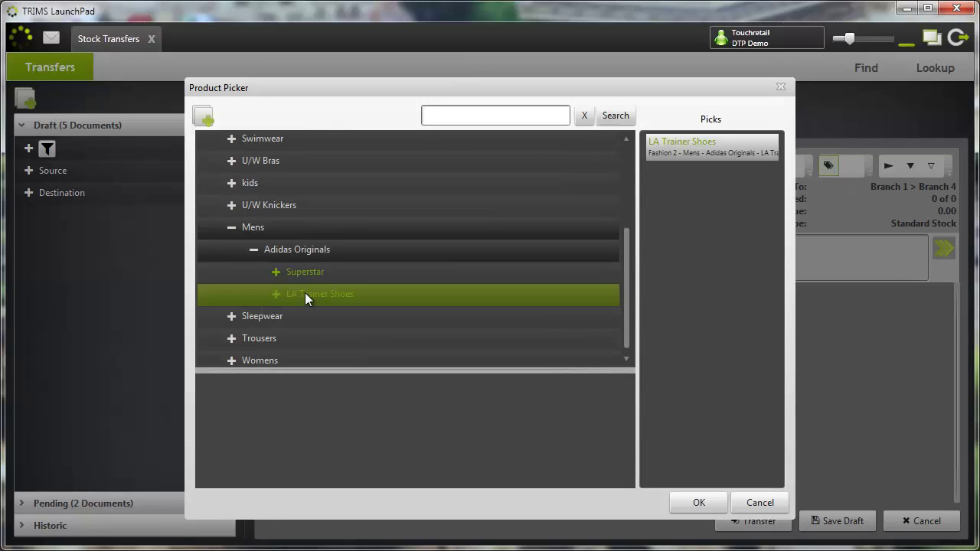
{"action": "double_click", "coordinate": [300, 271]}
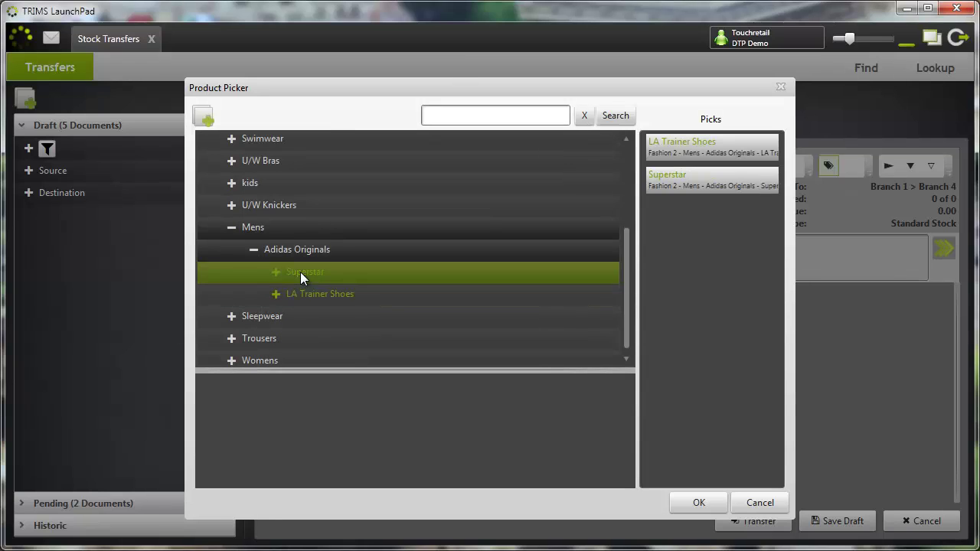
{"action": "left_click", "coordinate": [695, 503]}
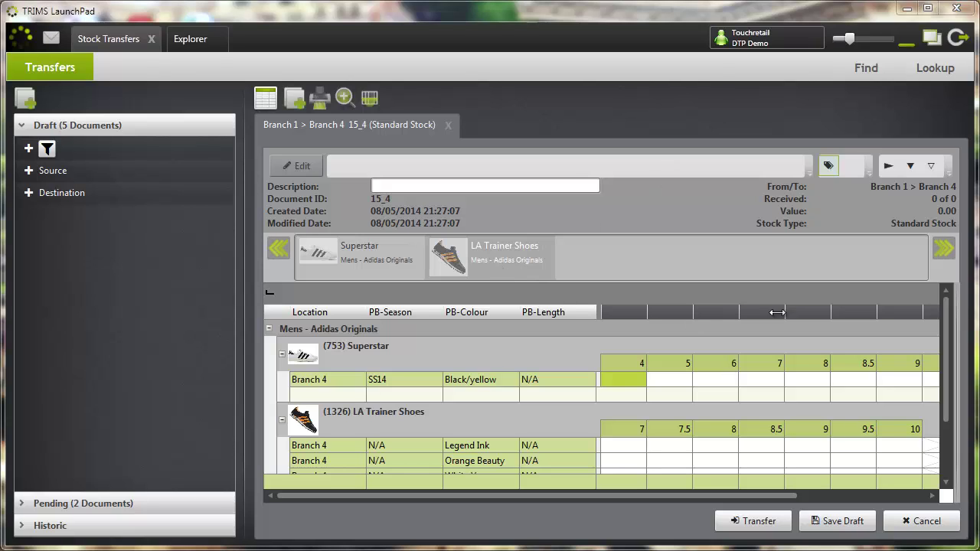
Step: Widen the document area and enter Superstar transfer quantities of 2, 3 and 2 for sizes 7, 8 and 8.5
{"action": "left_click_drag", "start_coordinate": [243, 298], "coordinate": [15, 318]}
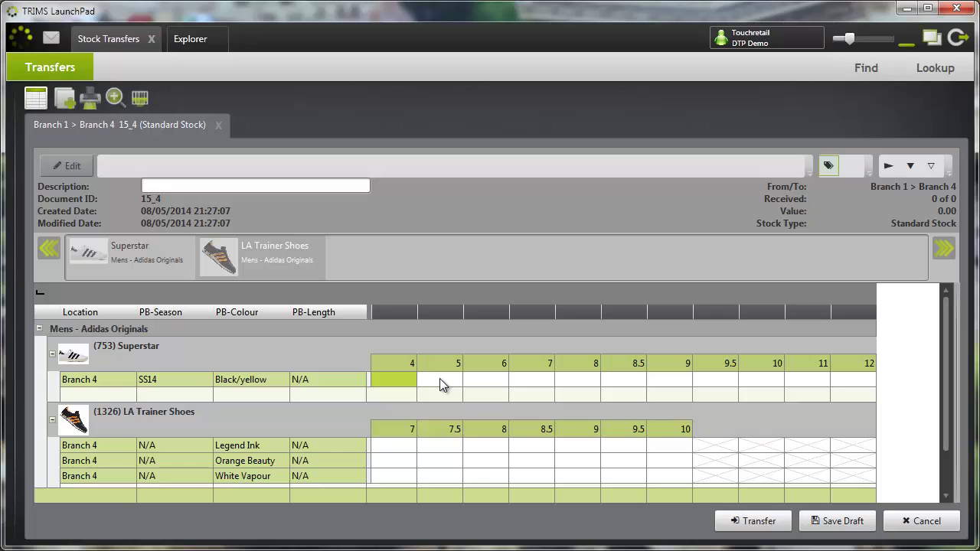
{"action": "left_click", "coordinate": [531, 385]}
{"action": "type", "text": "2"}
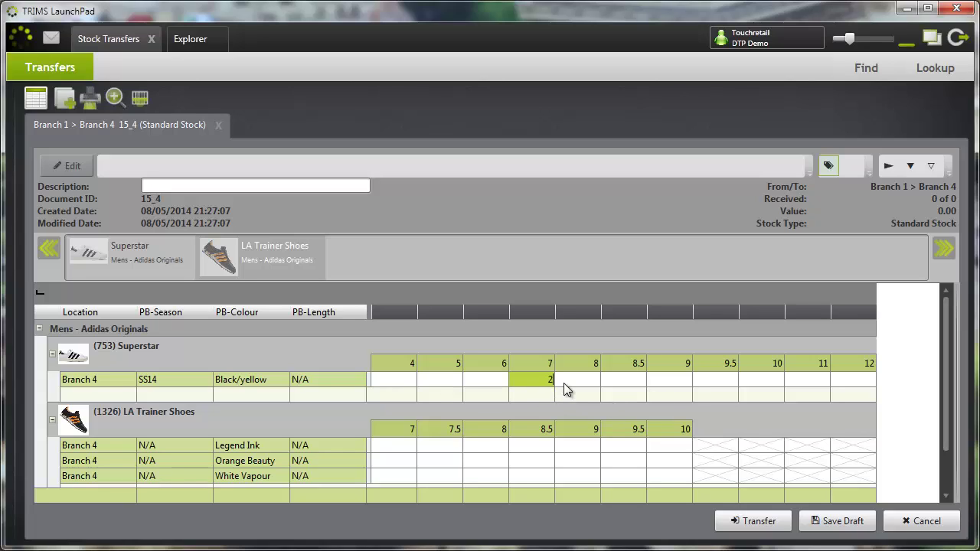
{"action": "key", "text": "Tab"}
{"action": "type", "text": "3"}
{"action": "key", "text": "Tab"}
{"action": "type", "text": "2"}
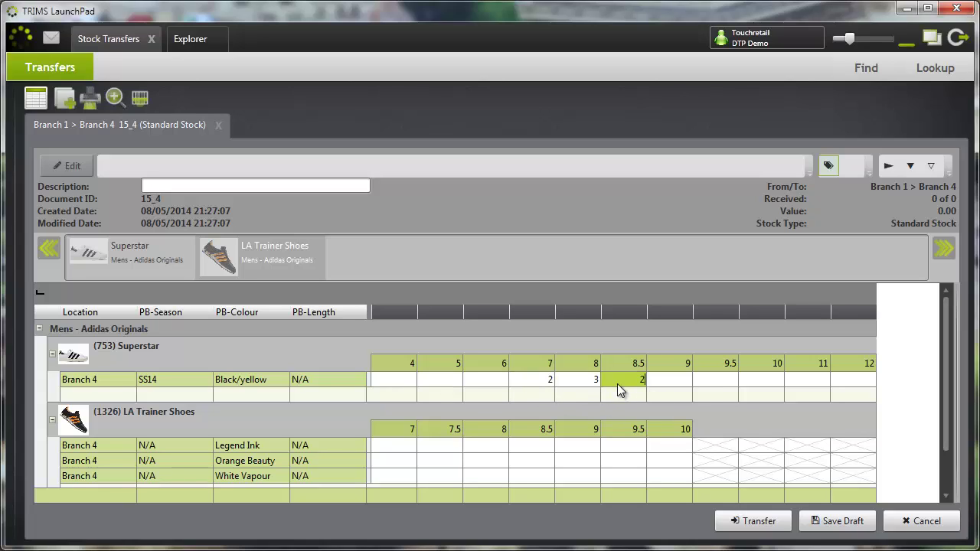
Step: Enter LA Trainer Shoes quantities in Legend Ink: 2, 2, 3 and 2 for sizes 8.5, 9, 9.5 and 10
{"action": "left_click", "coordinate": [536, 450]}
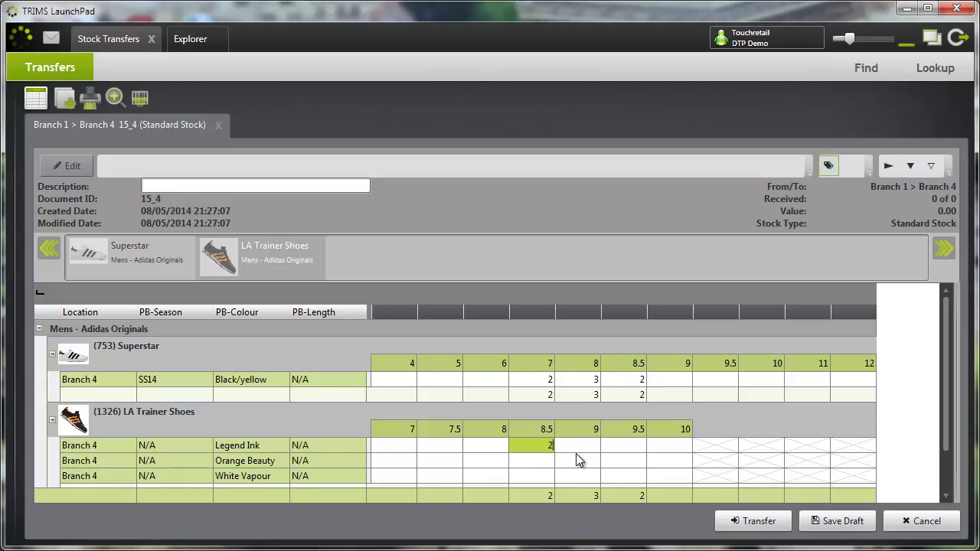
{"action": "type", "text": "2"}
{"action": "key", "text": "Tab"}
{"action": "type", "text": "2"}
{"action": "key", "text": "Tab"}
{"action": "type", "text": "3"}
{"action": "key", "text": "Tab"}
{"action": "type", "text": "2"}
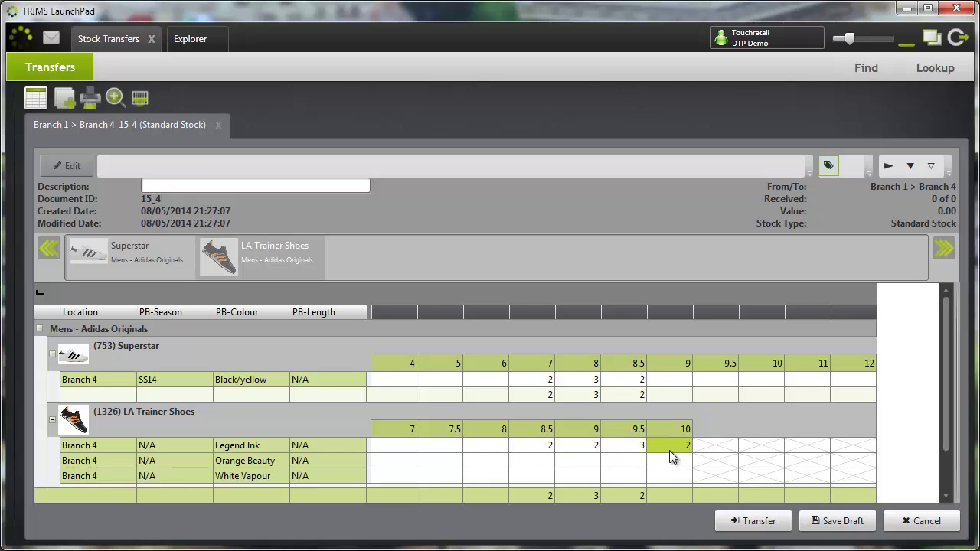
{"action": "left_click", "coordinate": [586, 463]}
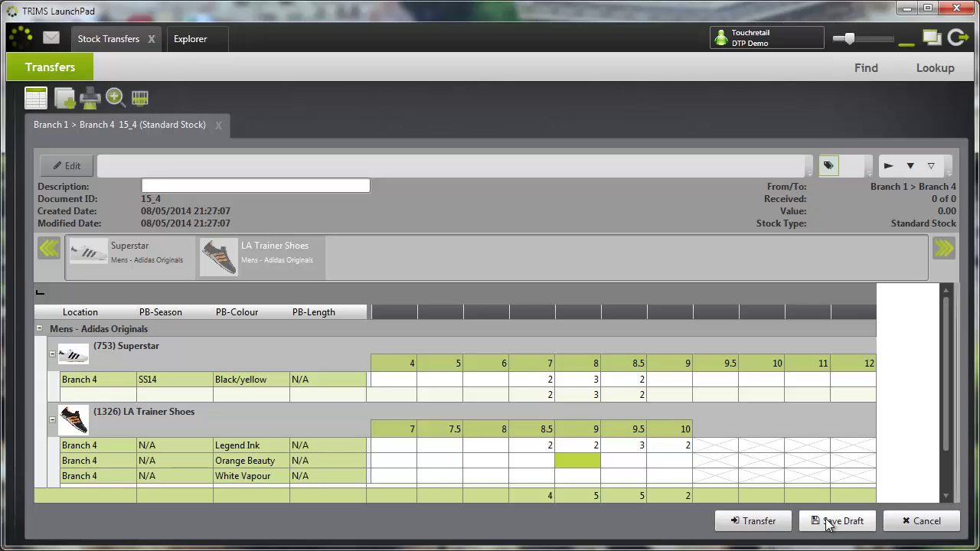
Step: Transfer the draft document, accepting the change of its status to Pending
{"action": "left_click", "coordinate": [761, 525]}
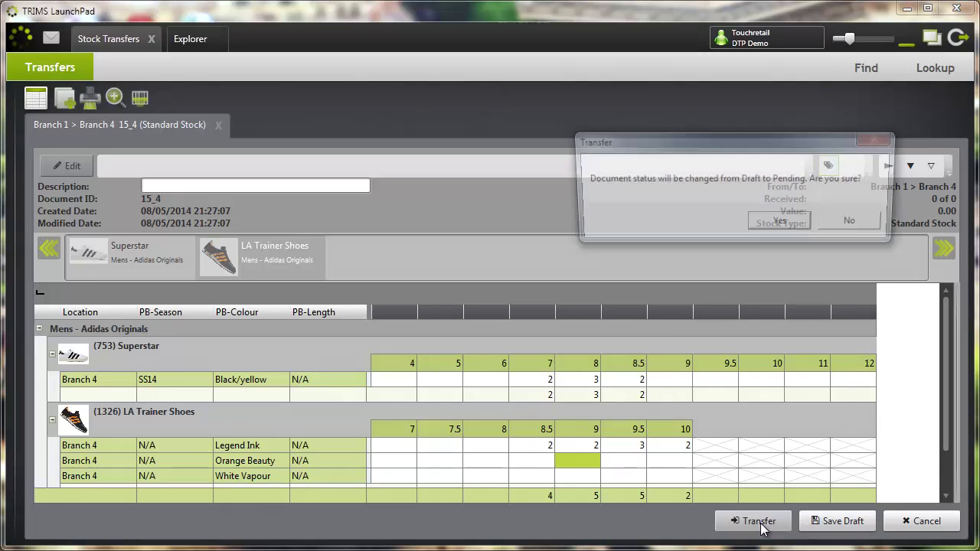
{"action": "left_click", "coordinate": [782, 224]}
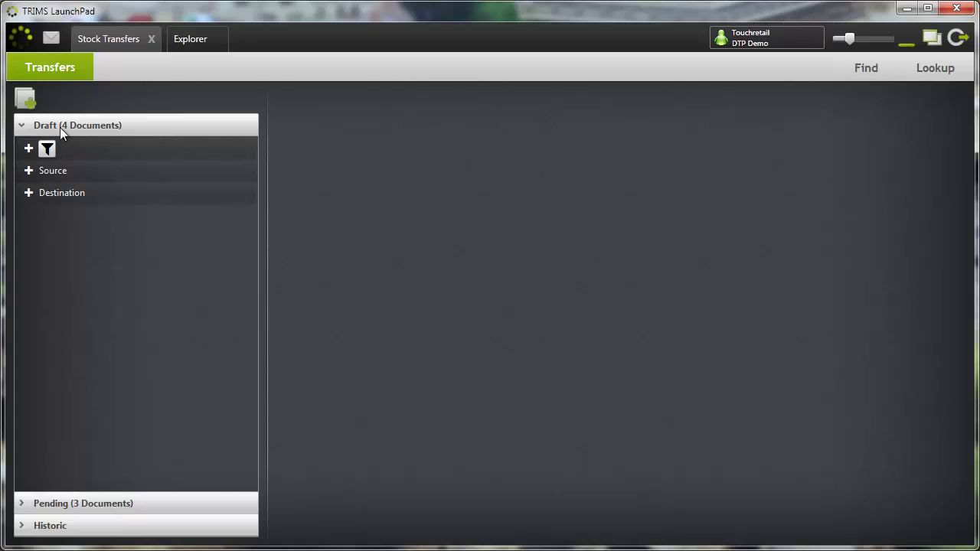
Step: Open document 15_4 from all sources under the pending transfers and widen the document area
{"action": "left_click", "coordinate": [21, 502]}
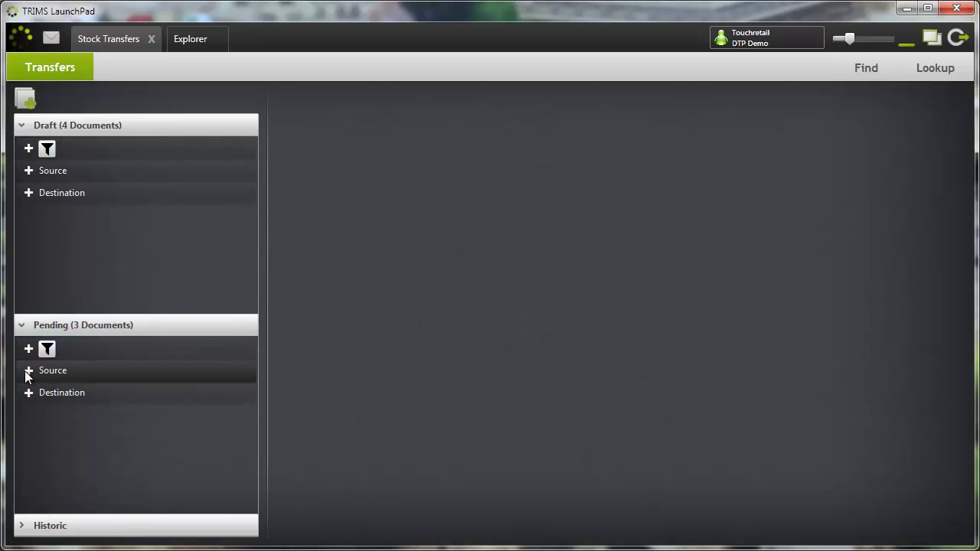
{"action": "left_click", "coordinate": [29, 371]}
{"action": "left_click", "coordinate": [49, 392]}
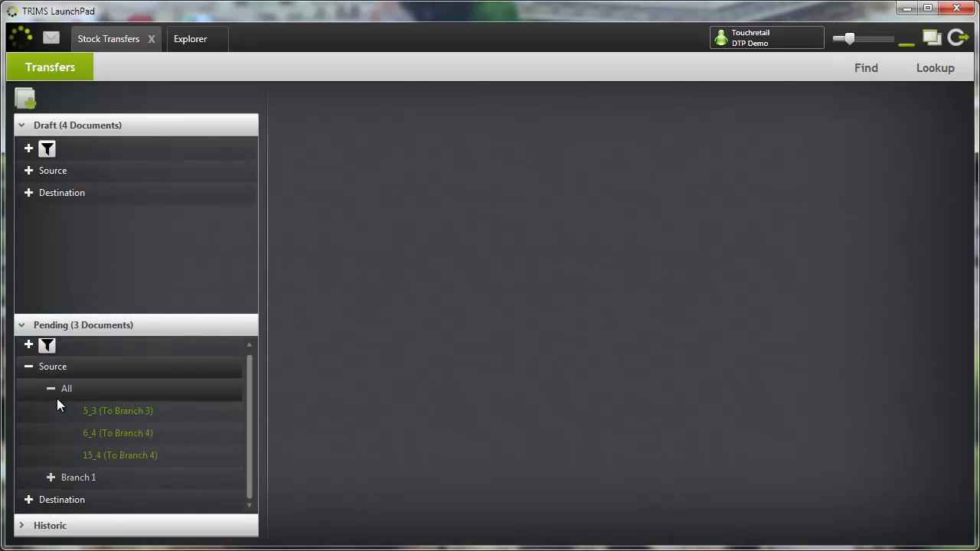
{"action": "left_click", "coordinate": [129, 455]}
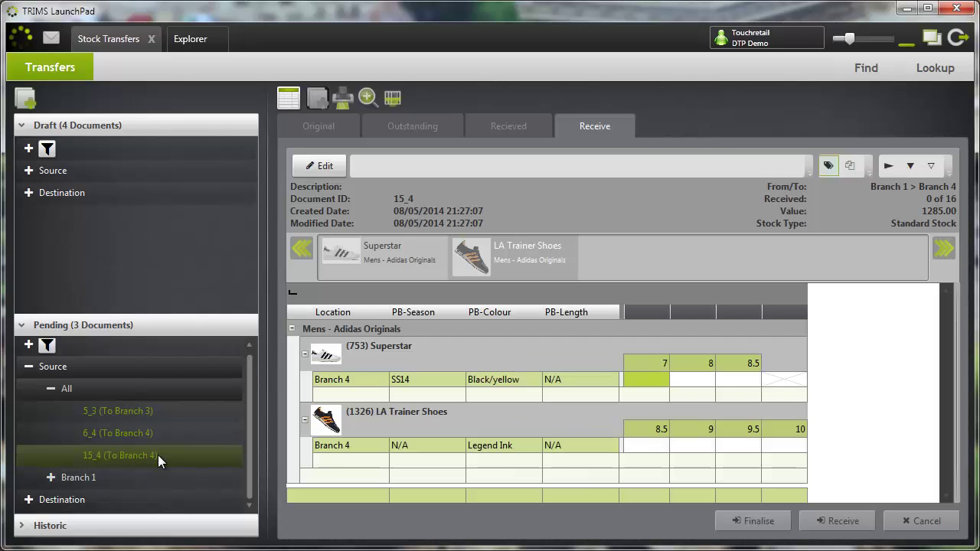
{"action": "left_click_drag", "start_coordinate": [121, 334], "coordinate": [1, 326]}
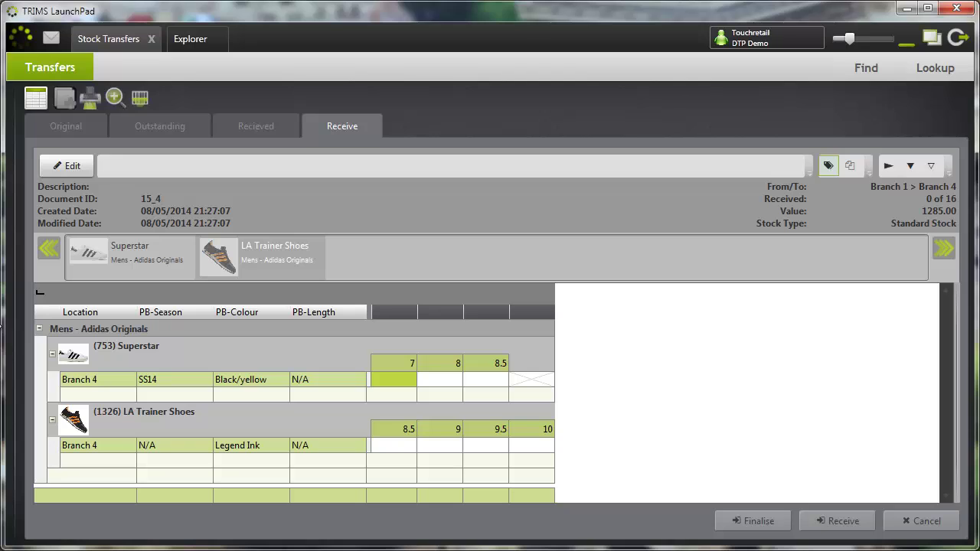
Step: Review the original, outstanding and received quantities of the pending transfer document
{"action": "left_click", "coordinate": [82, 127]}
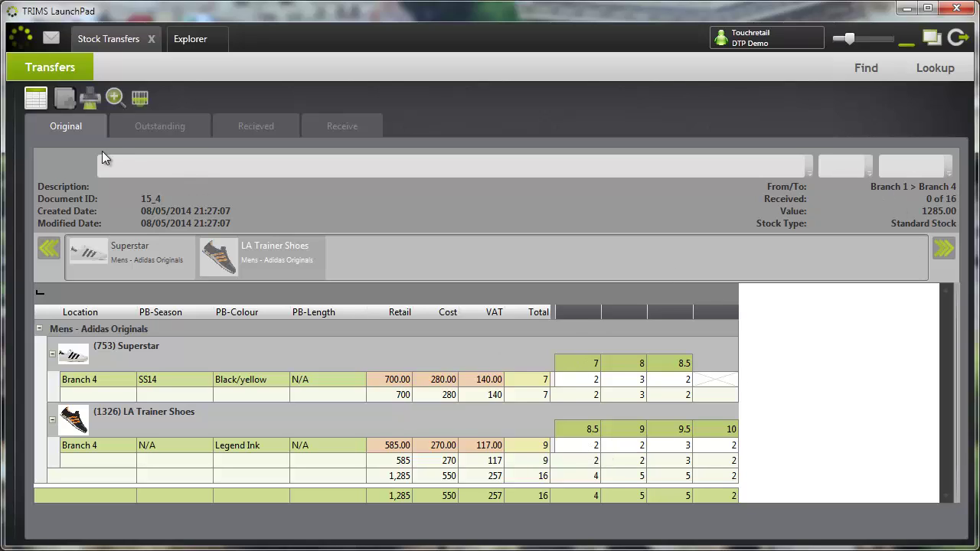
{"action": "left_click", "coordinate": [149, 126]}
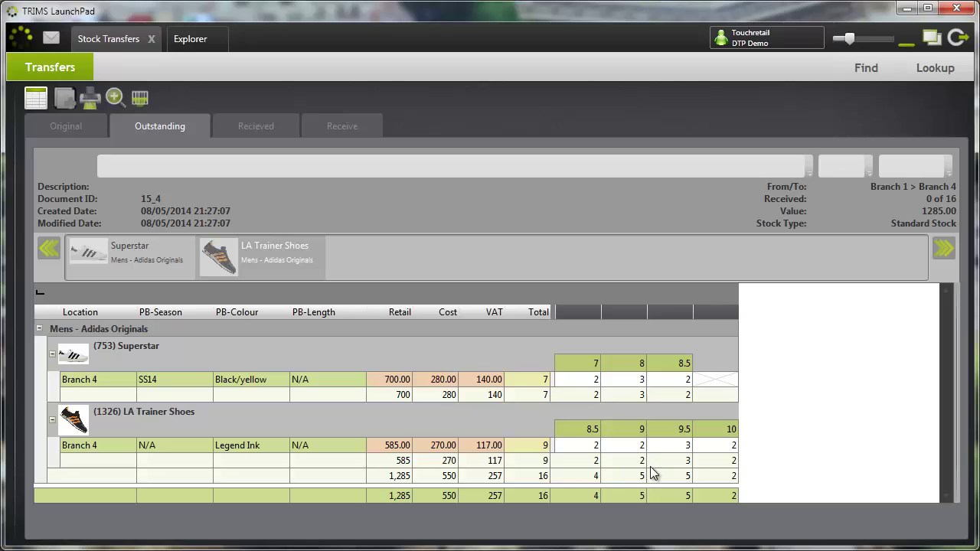
{"action": "left_click", "coordinate": [255, 130]}
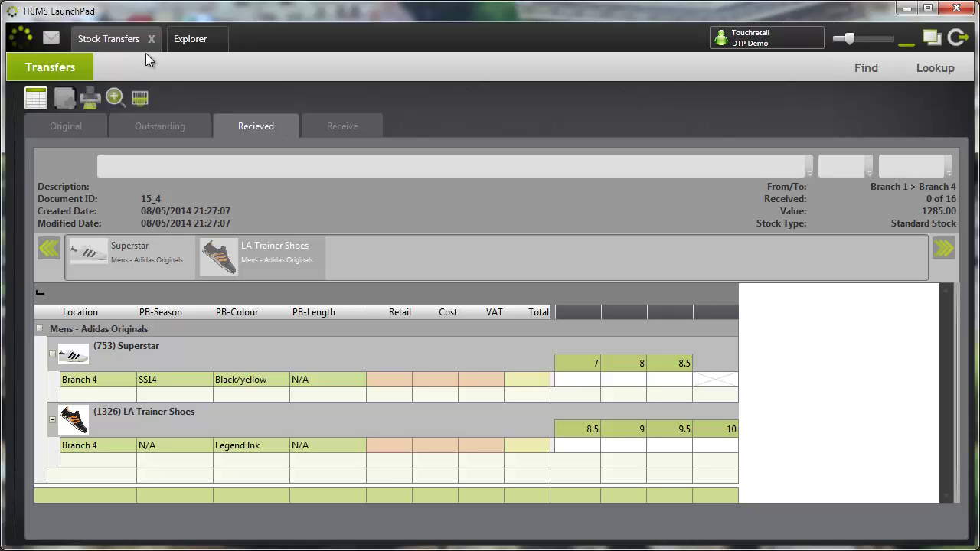
Step: Refresh the LA Trainer Shoes stock in Explorer and display its Standard Stock that is In Transit
{"action": "left_click", "coordinate": [190, 43]}
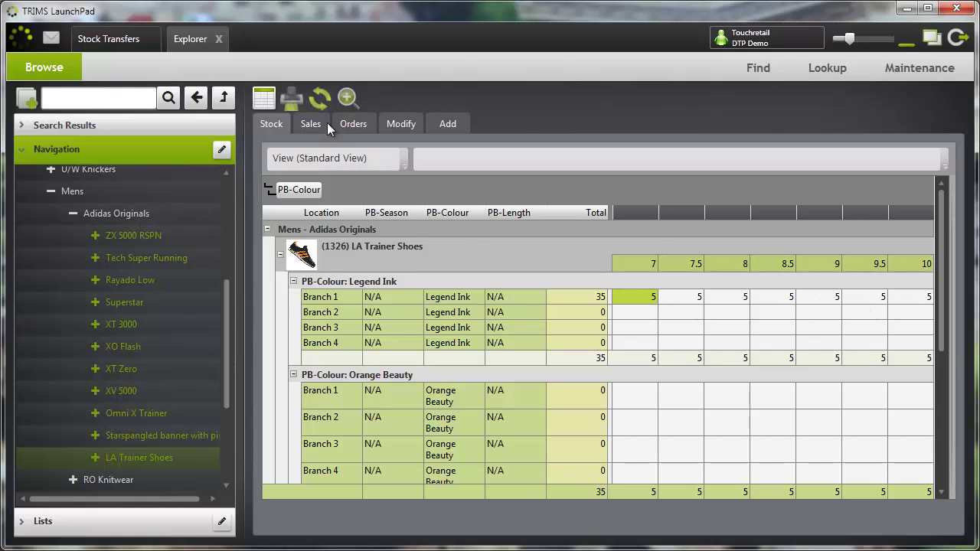
{"action": "left_click", "coordinate": [319, 97]}
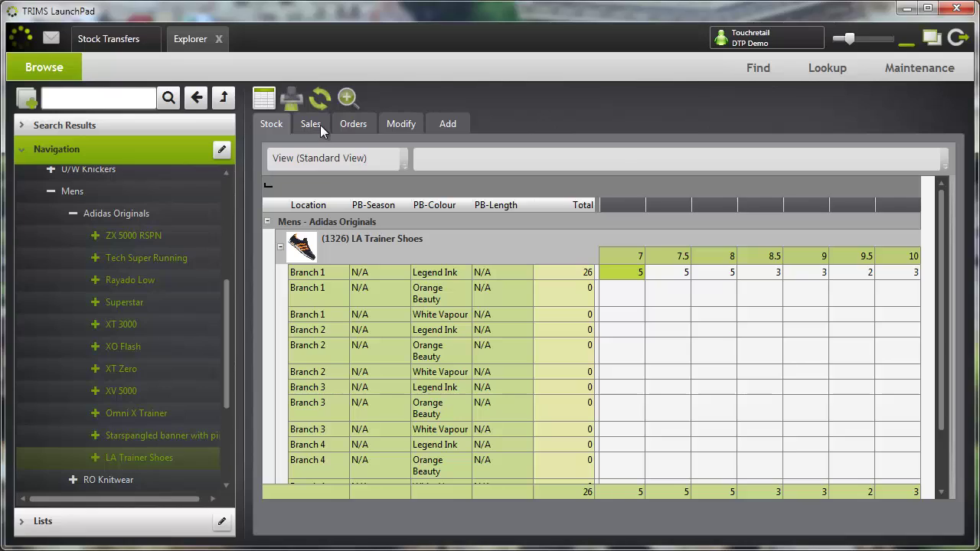
{"action": "left_click", "coordinate": [385, 167]}
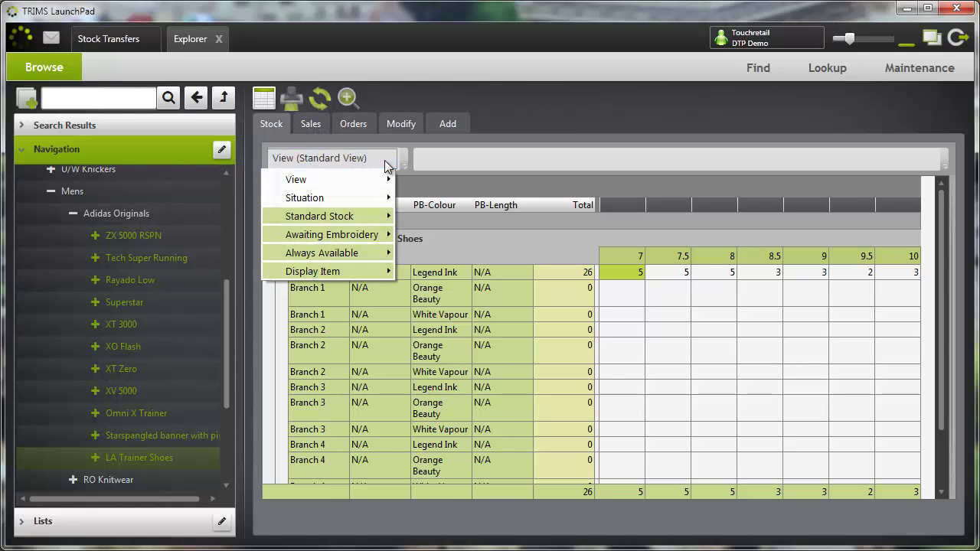
{"action": "mouse_move", "coordinate": [371, 221]}
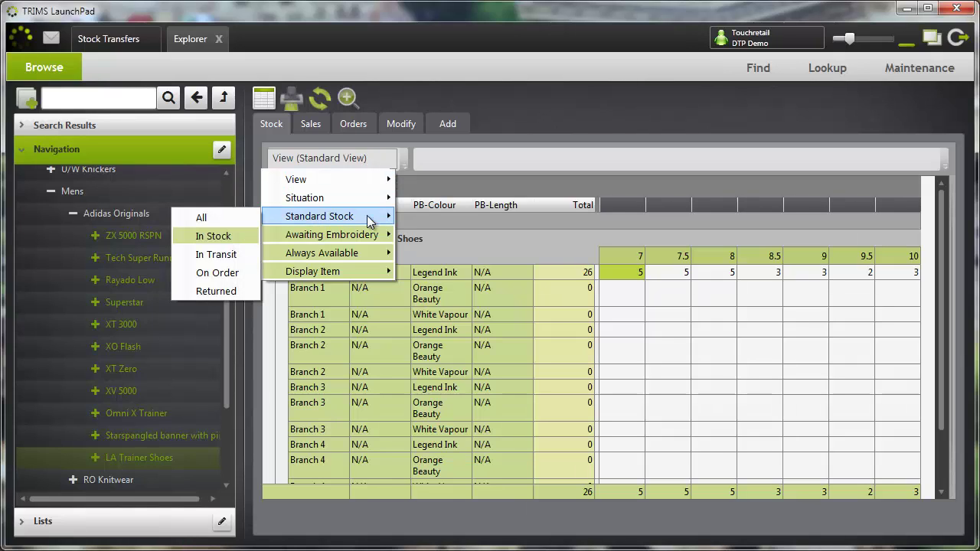
{"action": "left_click", "coordinate": [208, 255]}
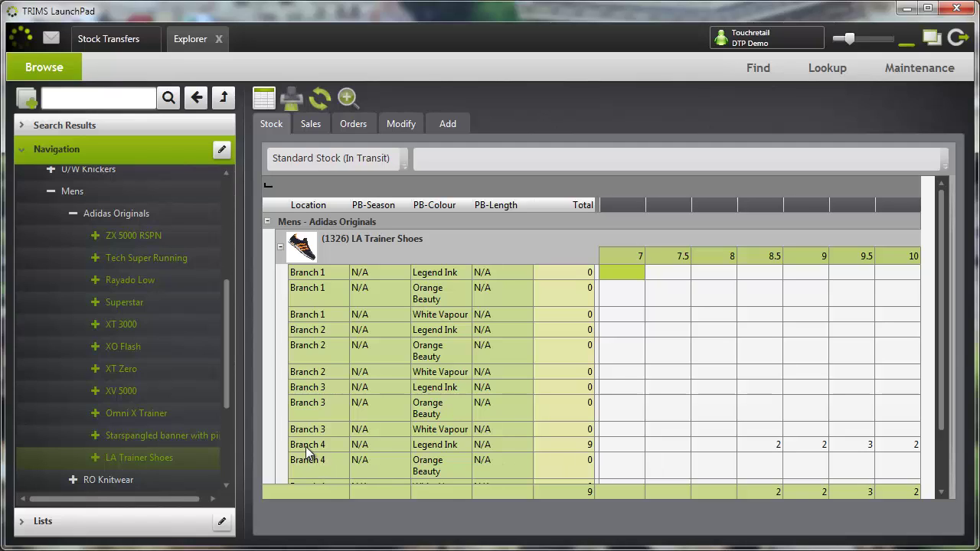
Step: Receive transfer document 15_4 in Stock Transfers by copying all outstanding quantities into the receipt, and agree to finalise the document
{"action": "left_click", "coordinate": [112, 42]}
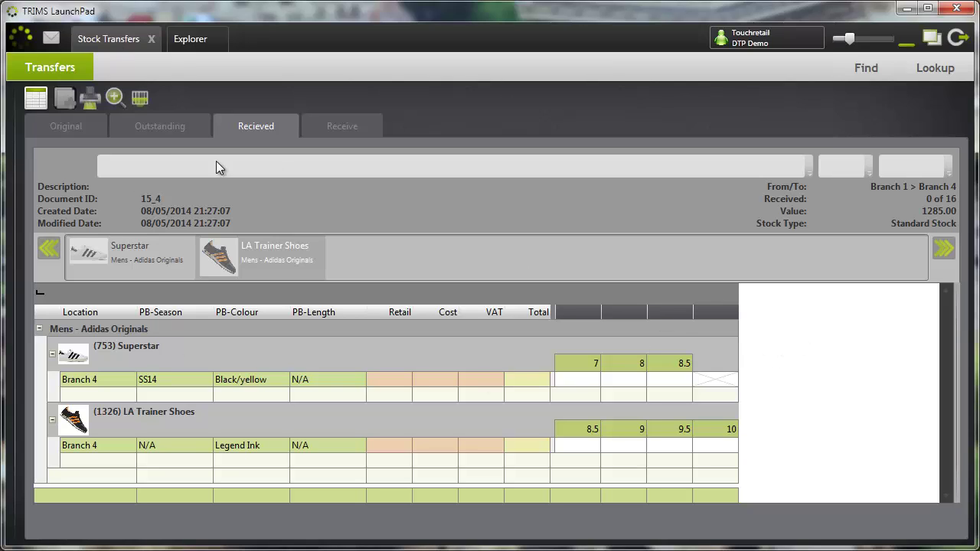
{"action": "left_click", "coordinate": [341, 130]}
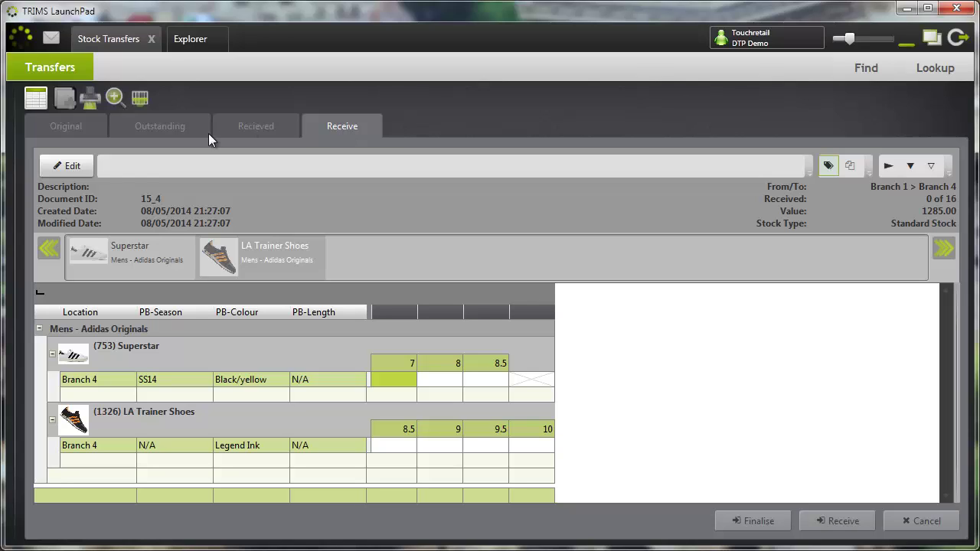
{"action": "left_click", "coordinate": [73, 166]}
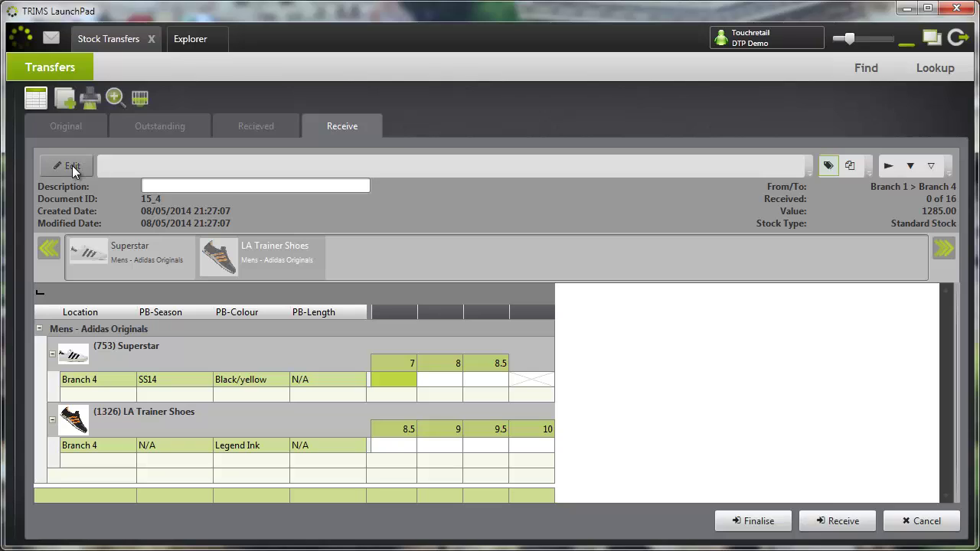
{"action": "left_click", "coordinate": [850, 172]}
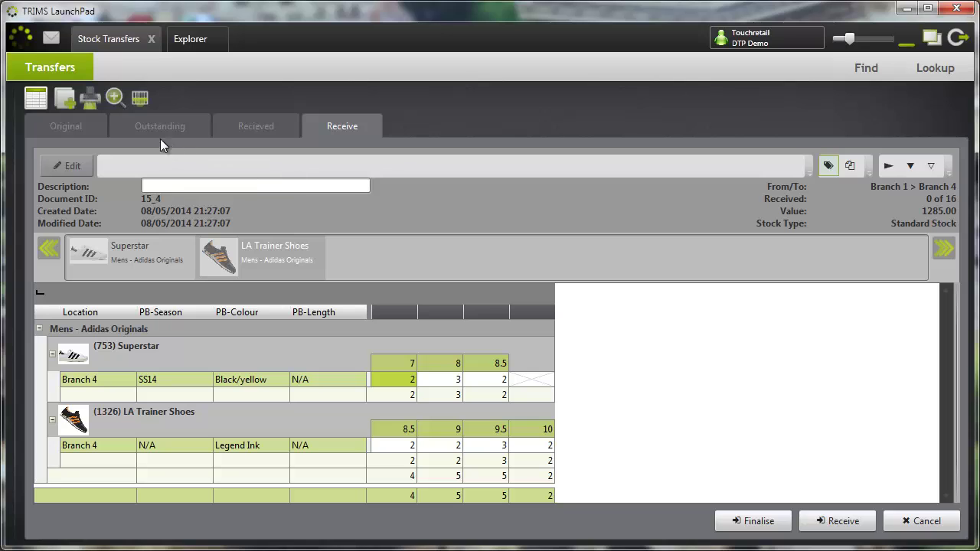
{"action": "left_click", "coordinate": [843, 521]}
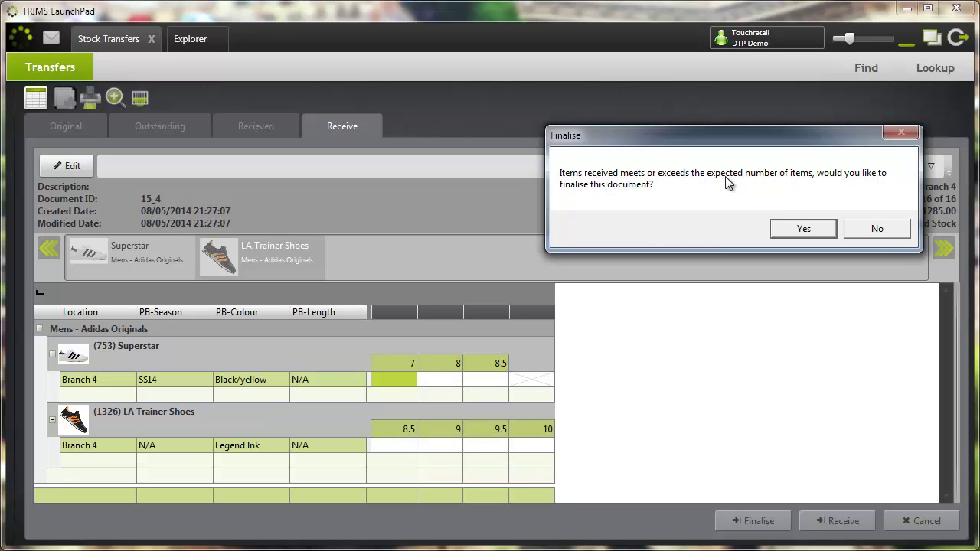
{"action": "left_click", "coordinate": [803, 229]}
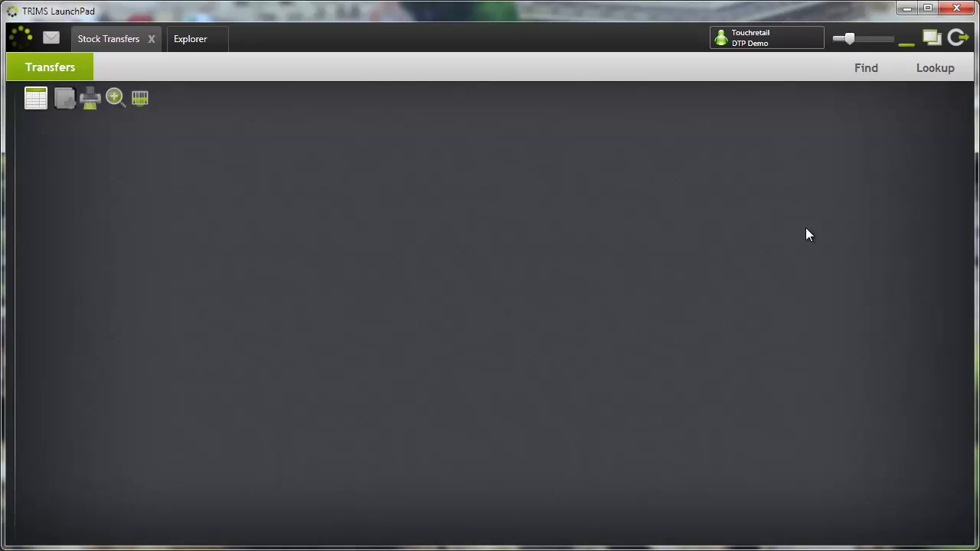
Step: Refresh the LA Trainer Shoes stock in Explorer and switch it from the in-transit display to the Standard View
{"action": "left_click", "coordinate": [192, 41]}
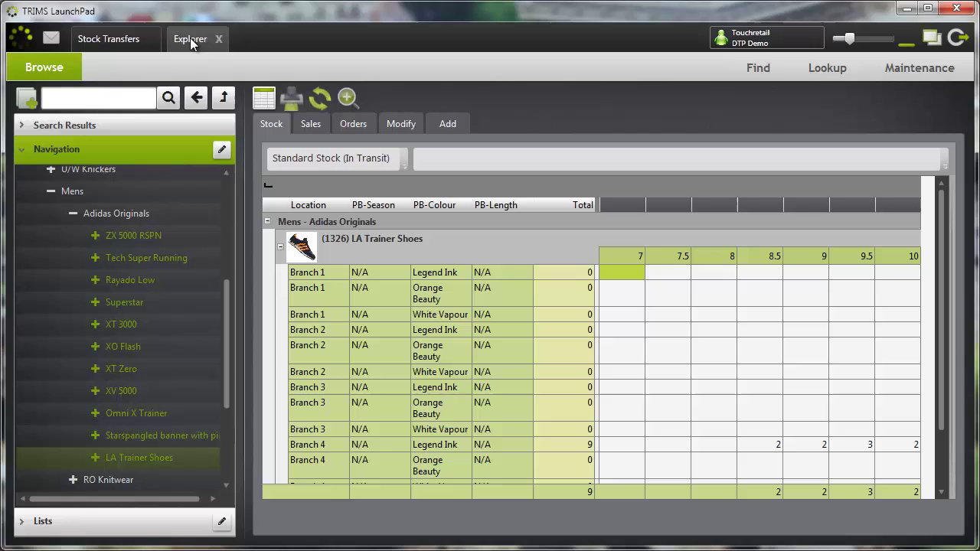
{"action": "left_click", "coordinate": [320, 100]}
{"action": "left_click", "coordinate": [356, 165]}
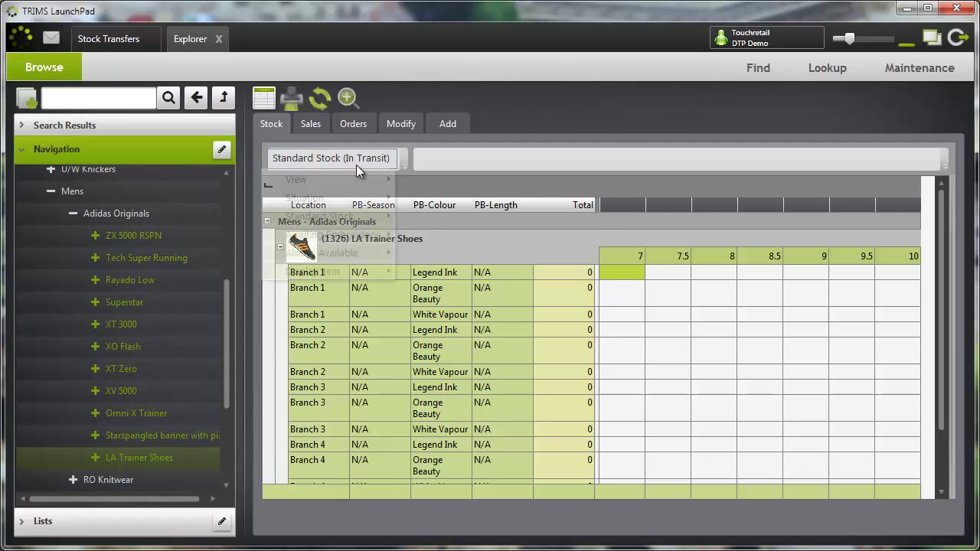
{"action": "mouse_move", "coordinate": [321, 182]}
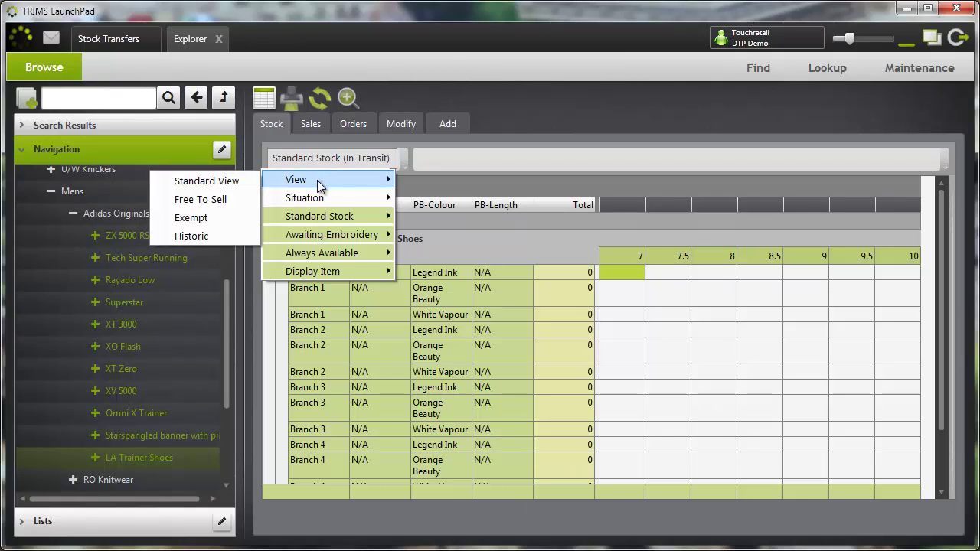
{"action": "left_click", "coordinate": [213, 183]}
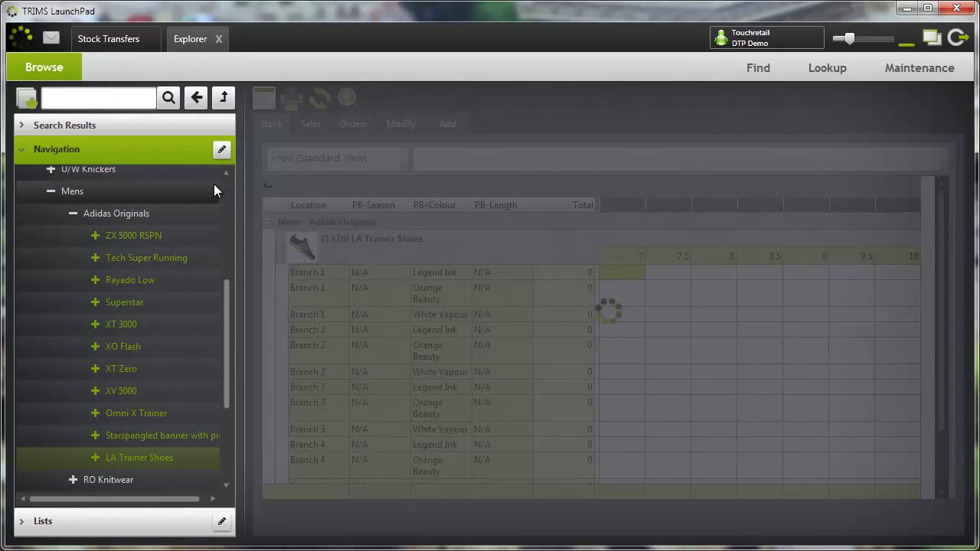